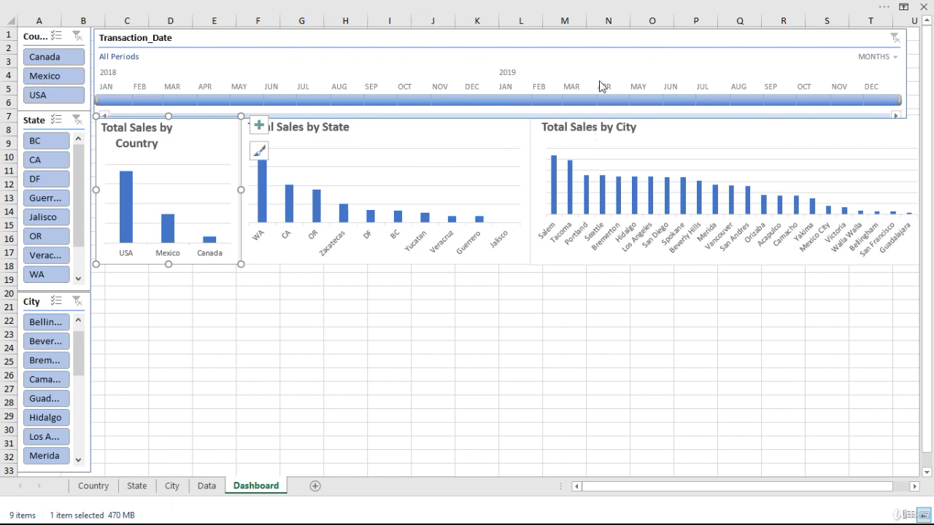
Group the Transaction_Date timeline by quarters and narrow it to span about columns C to G
left_click(893, 58)
left_click(892, 90)
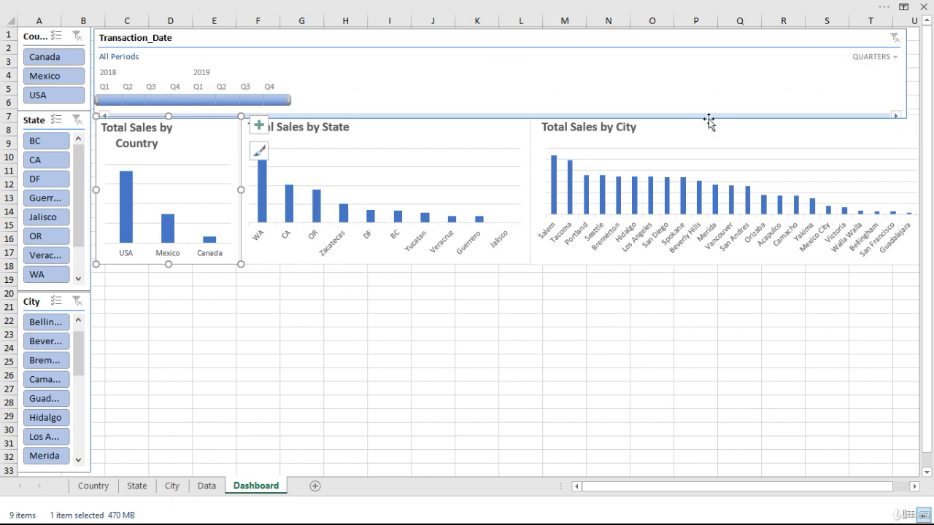
left_click(766, 84)
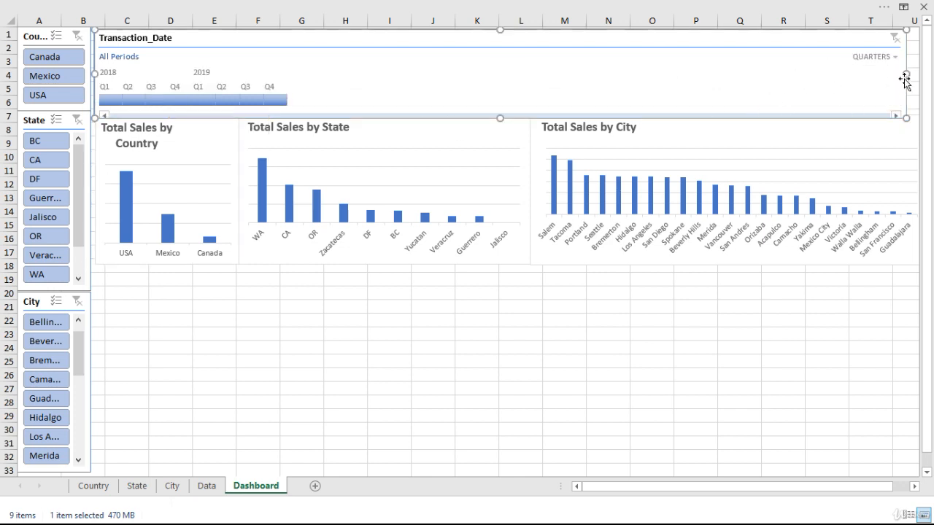
left_click_drag(905, 73, 294, 64)
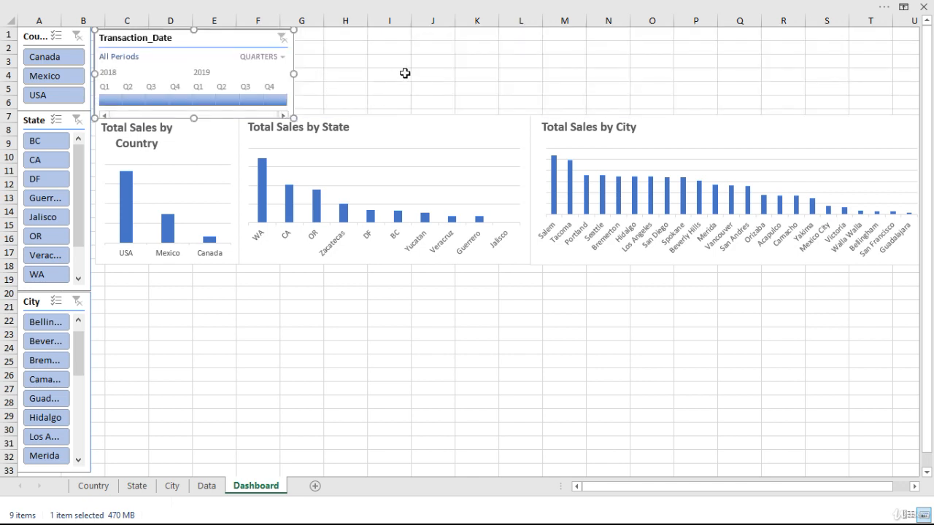
left_click(401, 68)
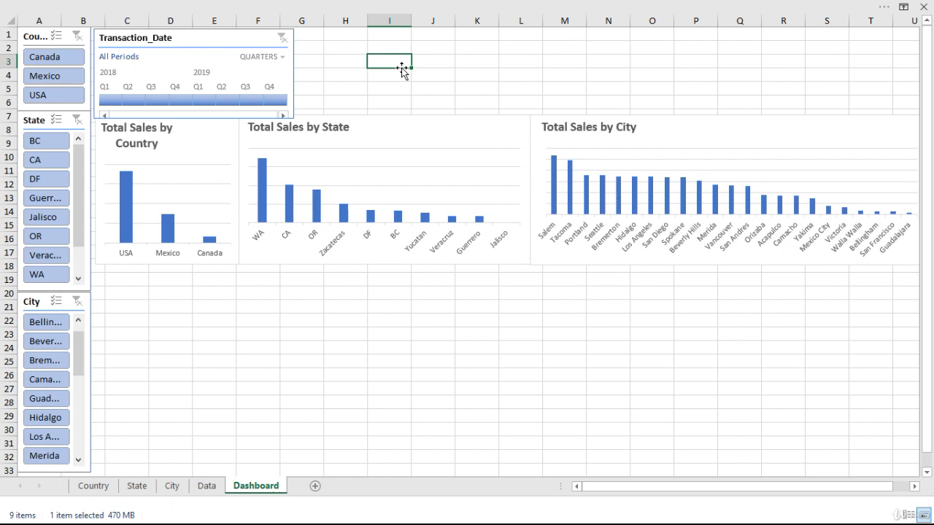
Insert slicers for Brand and Product_name from the Total Sales by Country chart
left_click(217, 147)
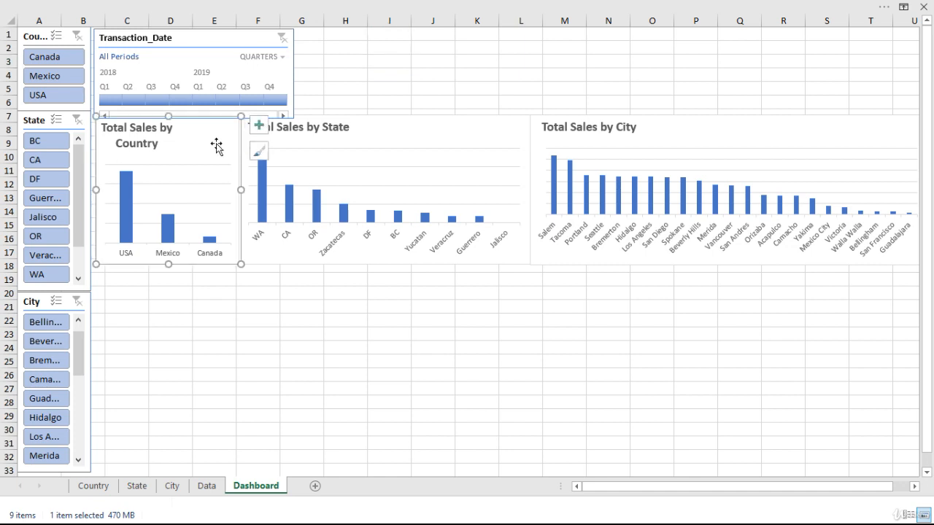
key("alt")
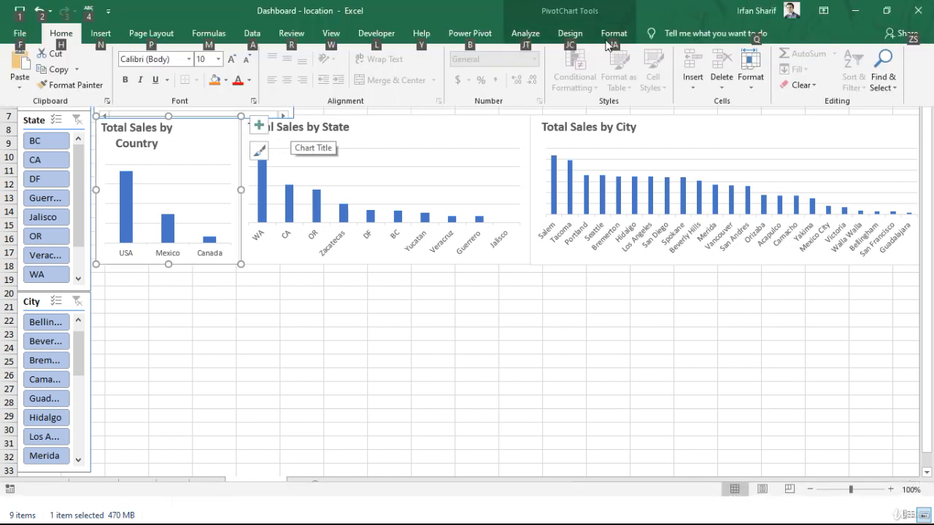
left_click(531, 34)
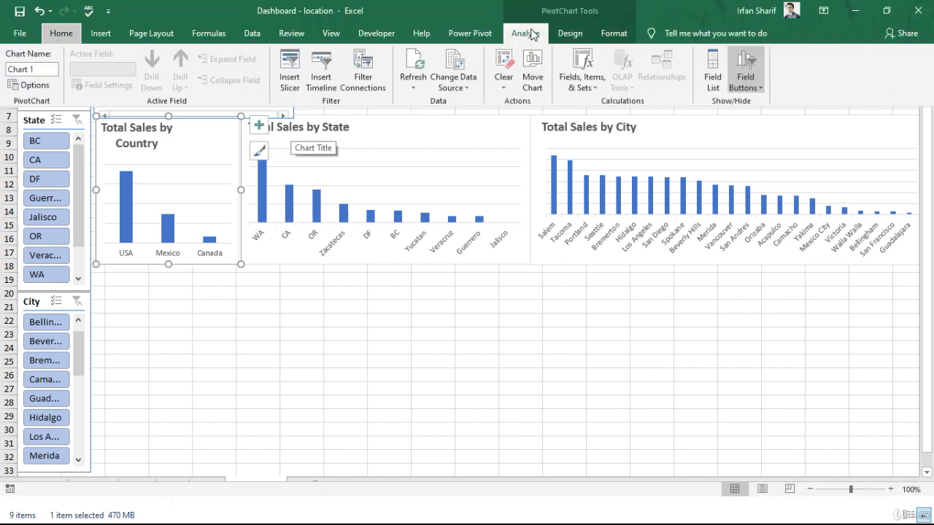
left_click(291, 71)
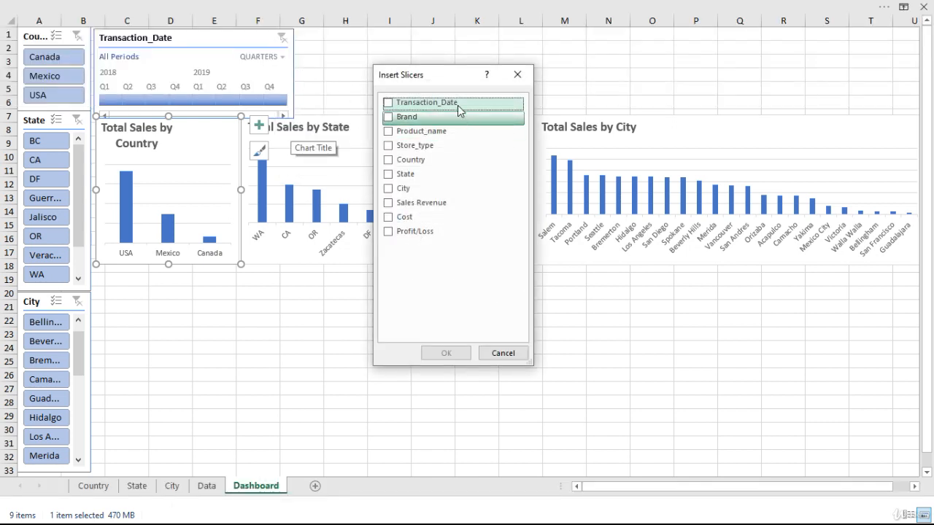
left_click(387, 117)
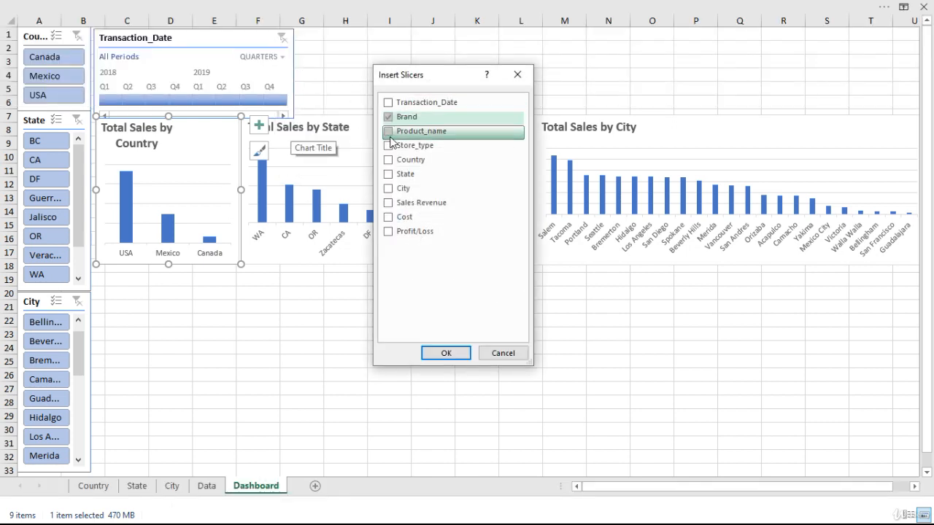
left_click(388, 133)
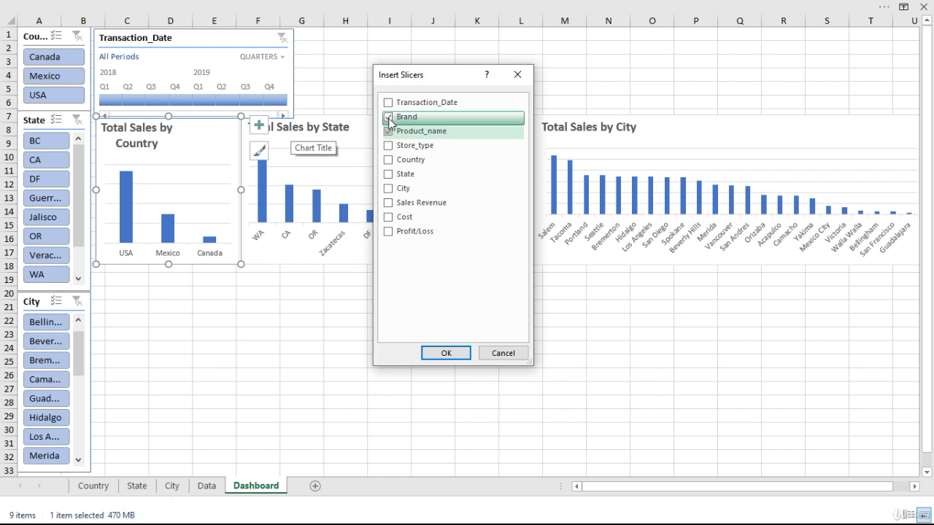
left_click(454, 353)
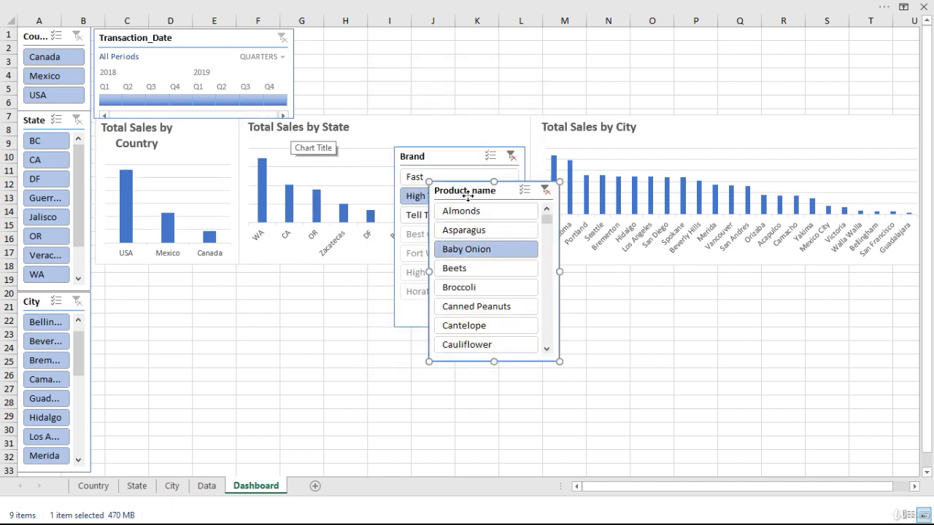
Move the Product_name slicer onto the Total Sales by City chart and shrink the Brand slicer to about 2.55" high and 1.22" wide
left_click_drag(468, 195, 584, 185)
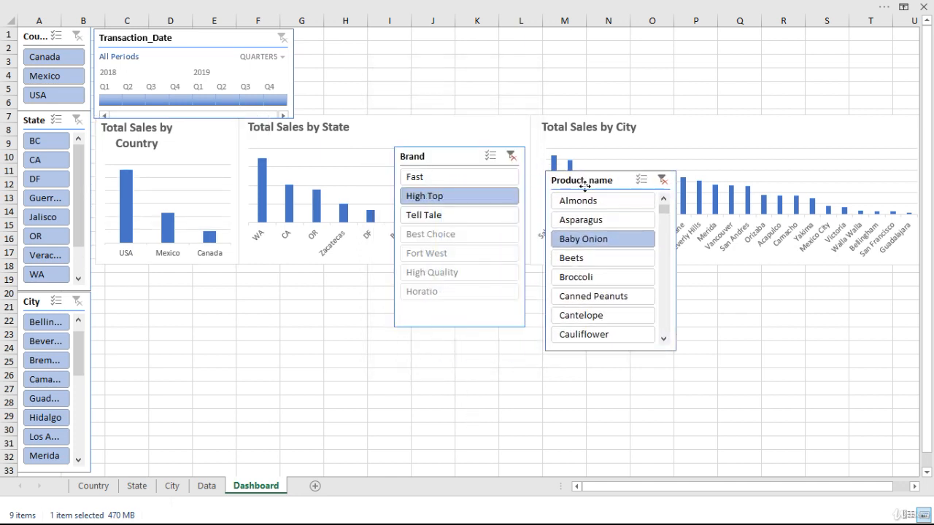
left_click(445, 158)
left_click_drag(526, 238, 474, 239)
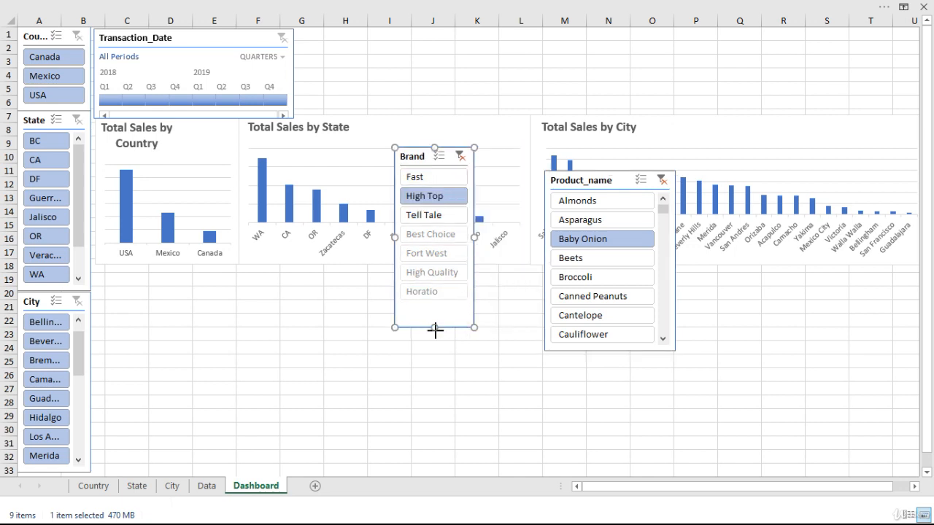
left_click_drag(434, 330, 437, 314)
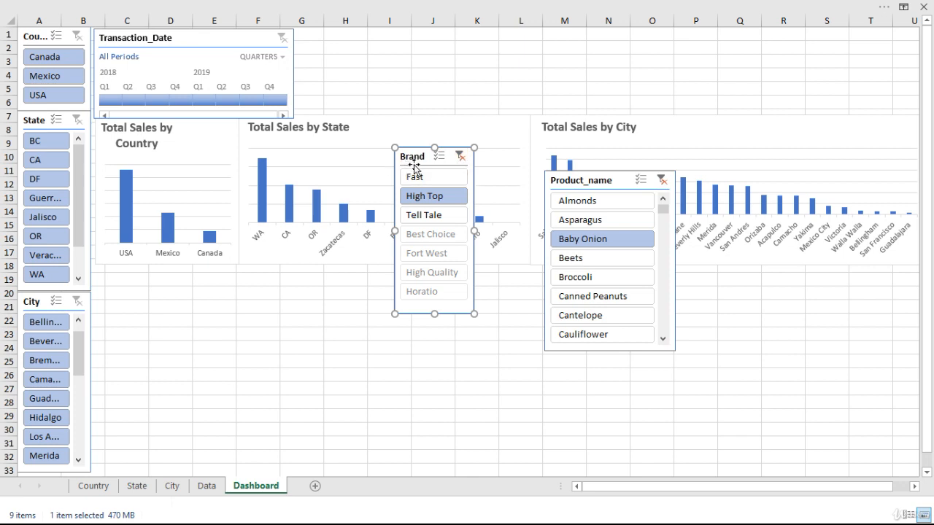
Arrange the Brand slicer in three columns and widen it to about 3.51" near the lower edge of the Total Sales by State chart
key("alt")
left_click(532, 33)
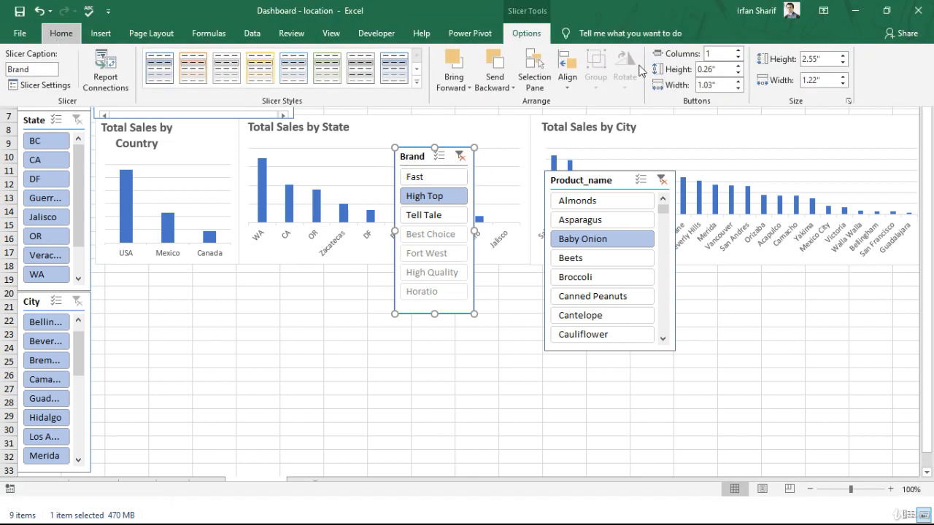
left_click(737, 54)
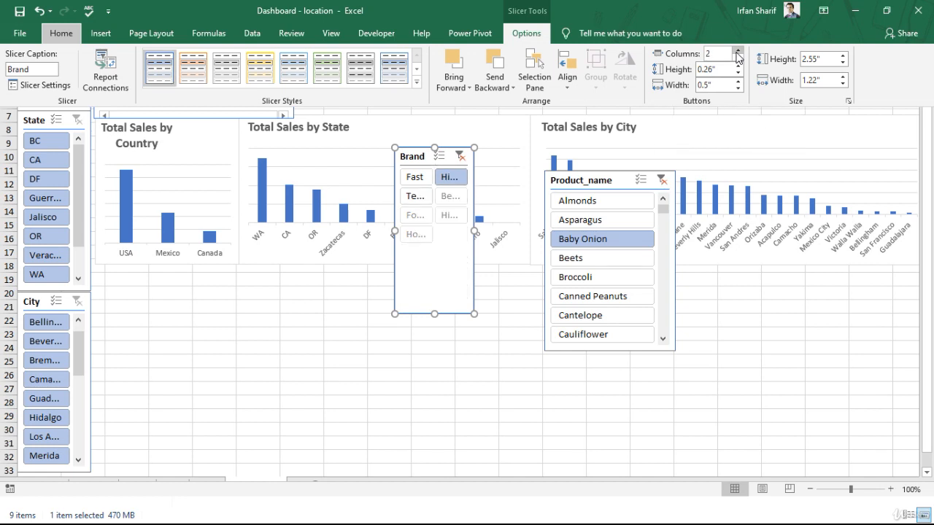
left_click(737, 53)
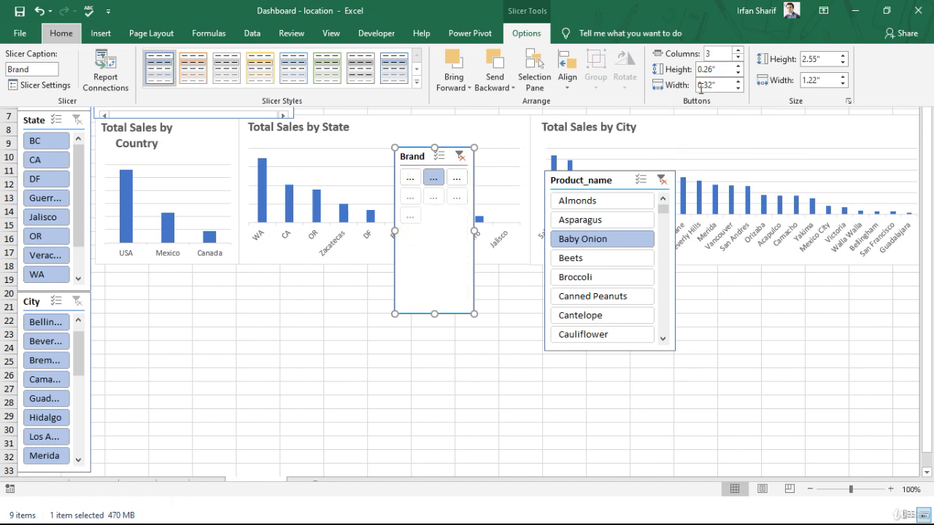
key("ctrl+shift+F1")
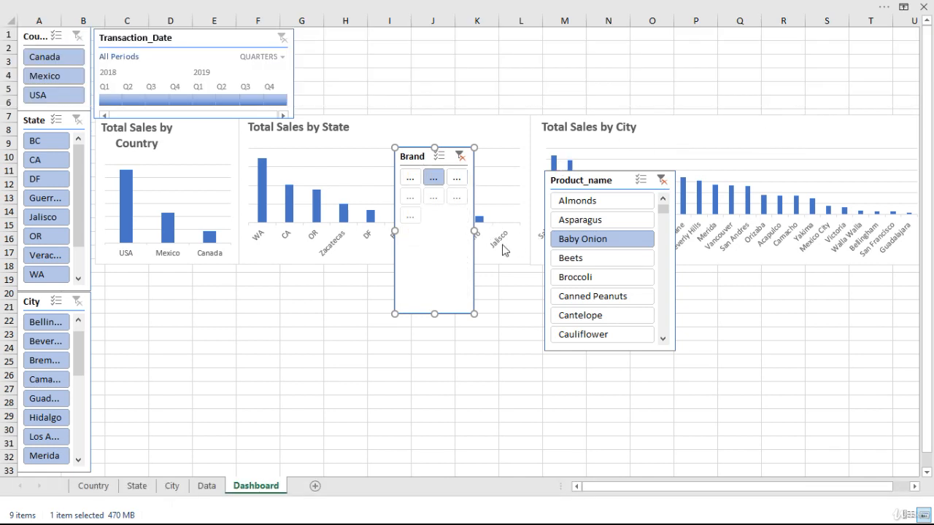
left_click_drag(414, 158, 283, 253)
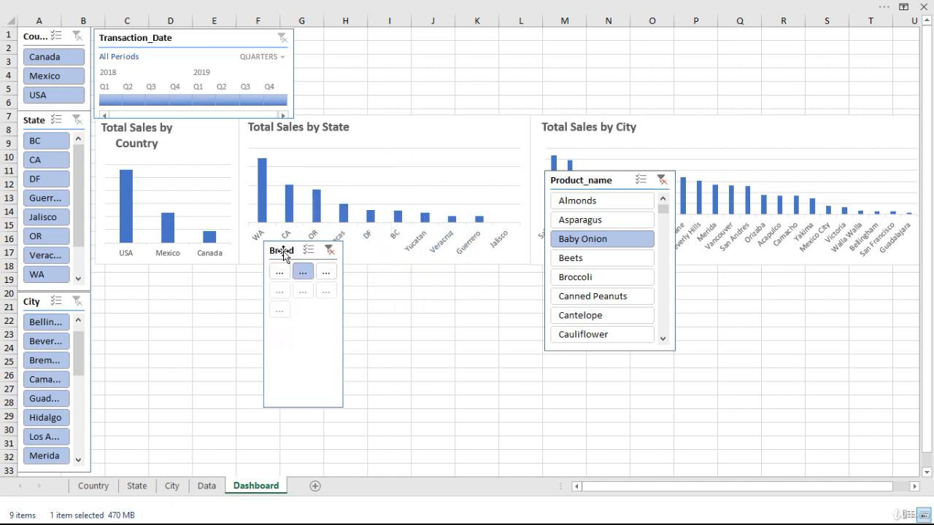
left_click_drag(342, 324, 493, 325)
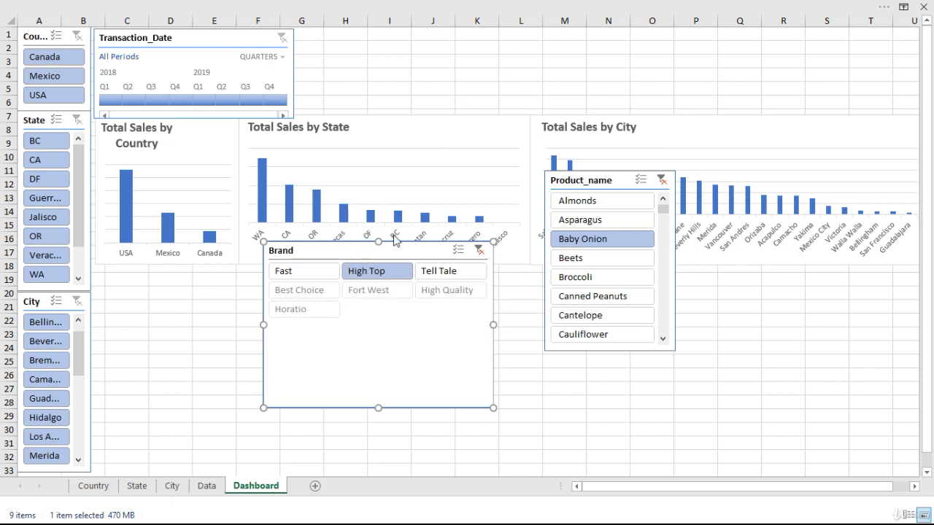
Set the Brand slicer to four columns, widen it slightly and shorten it to fit its two rows of buttons
key("alt")
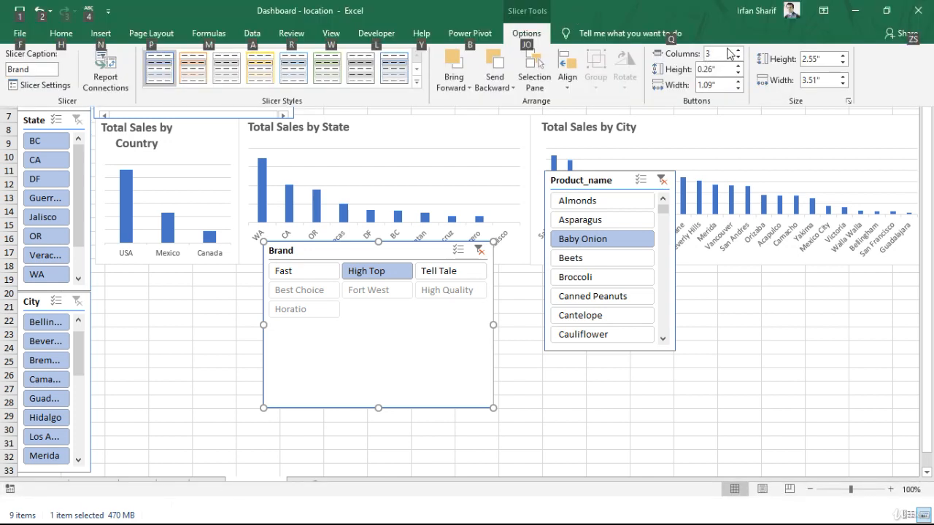
left_click(737, 51)
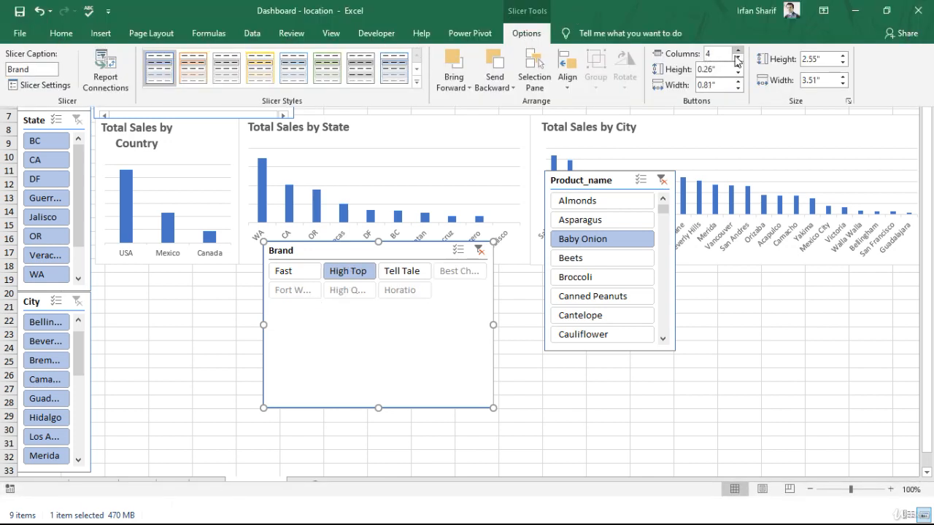
left_click(492, 325)
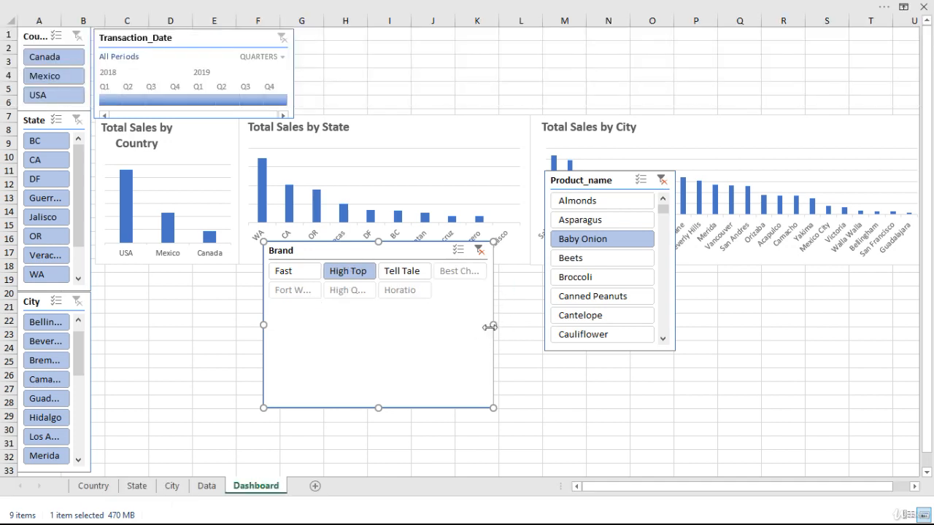
left_click_drag(496, 325, 515, 325)
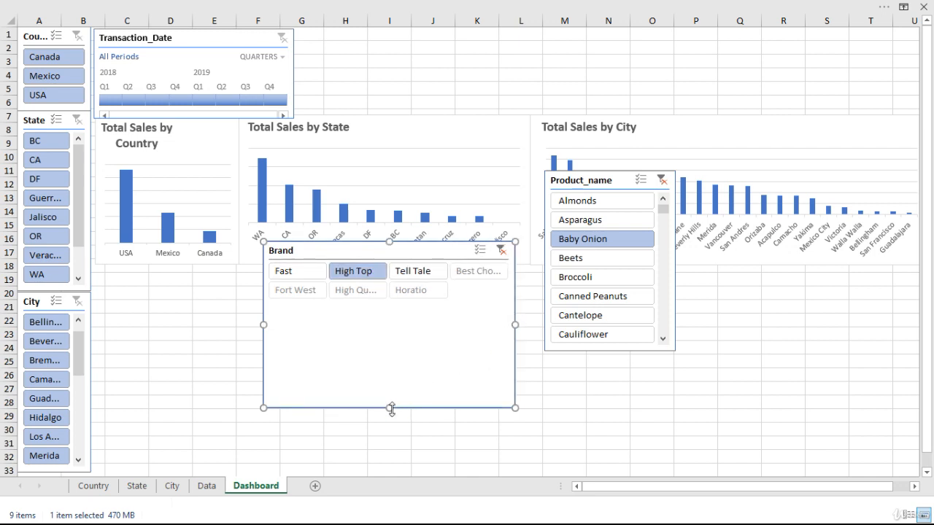
left_click_drag(390, 397, 390, 305)
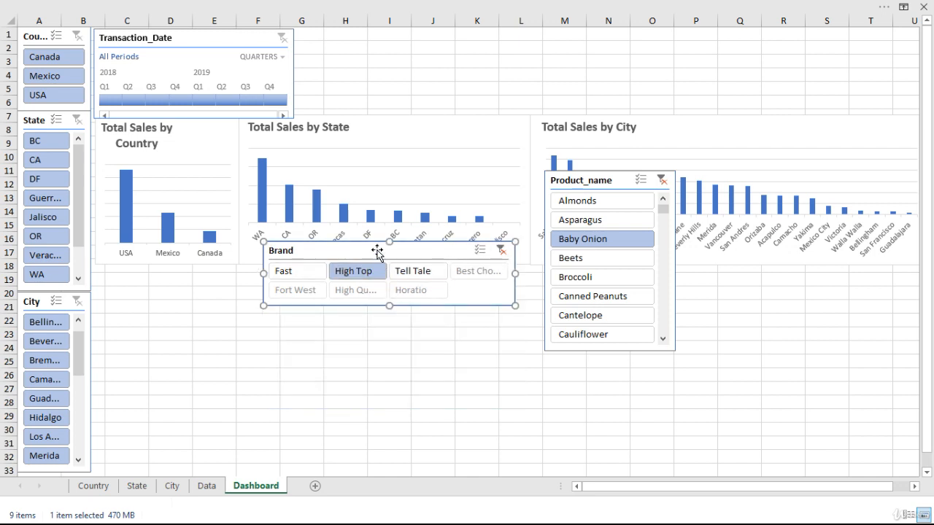
Place the Brand slicer directly beside the Transaction_Date timeline and extend its height down to just above the charts
left_click_drag(377, 250, 409, 38)
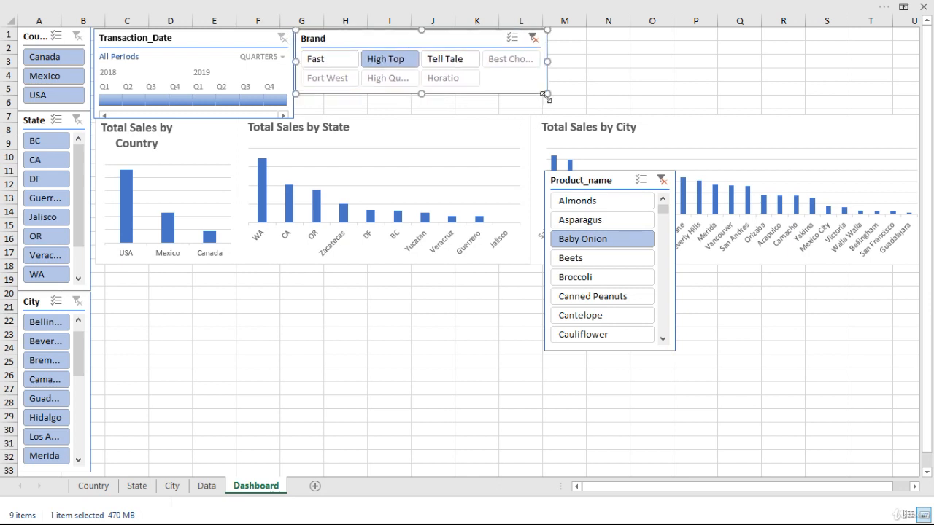
left_click_drag(547, 102, 546, 111)
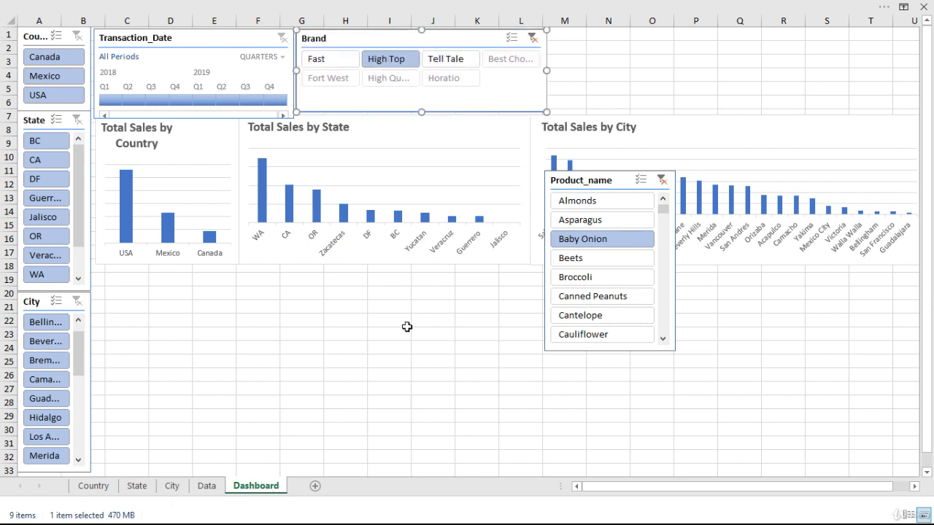
left_click(393, 357)
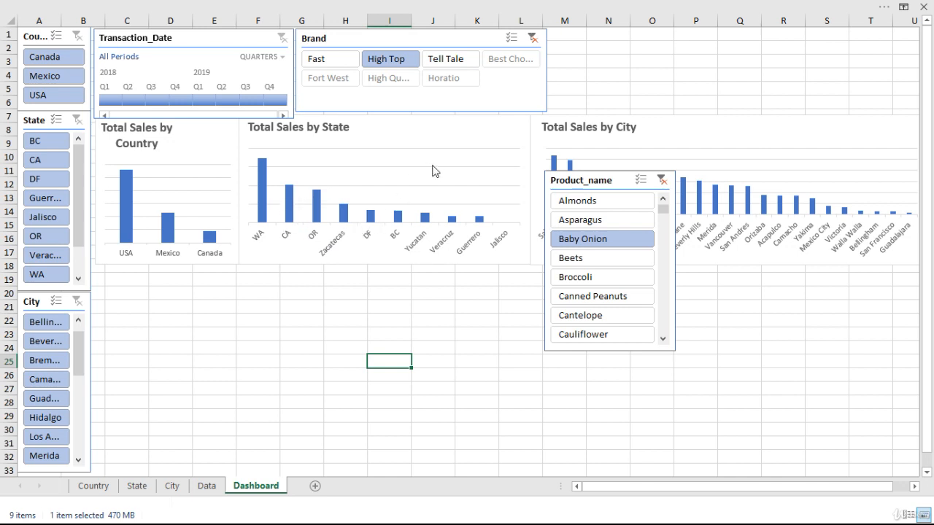
Try the Fast and High Top brand filters, and move the Product_name slicer below the Total Sales by City chart
left_click(334, 64)
left_click(374, 63)
left_click_drag(594, 181, 591, 298)
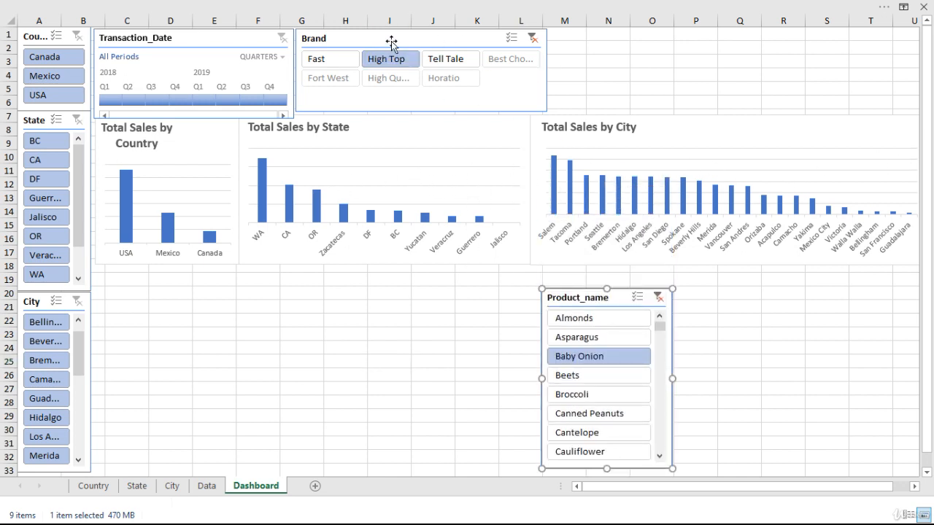
Connect the Brand slicer to the PivotTables on the City and State sheets in addition to Country
right_click(392, 41)
left_click(452, 207)
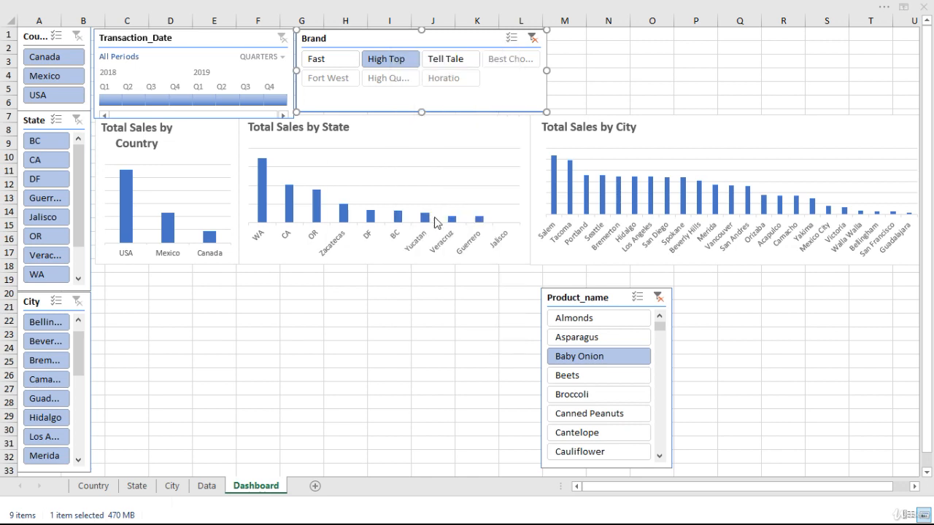
left_click(344, 210)
left_click(344, 234)
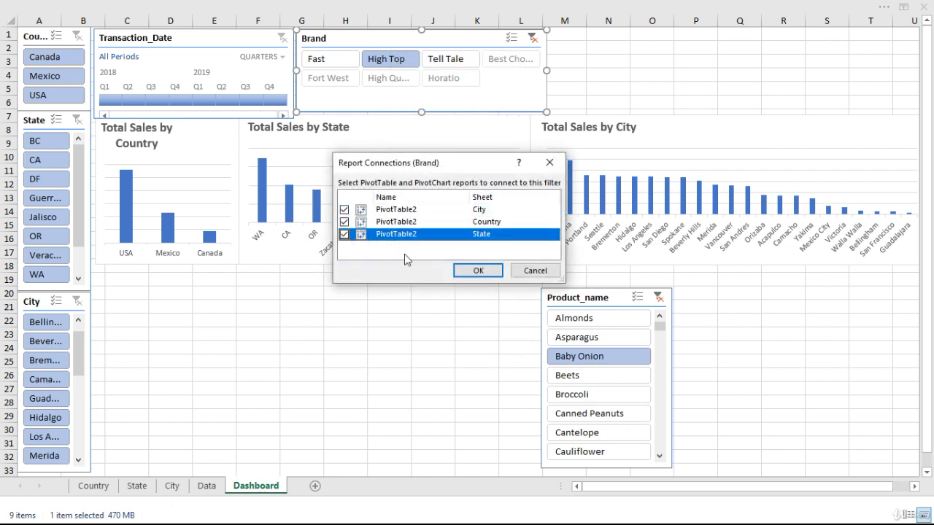
left_click(479, 270)
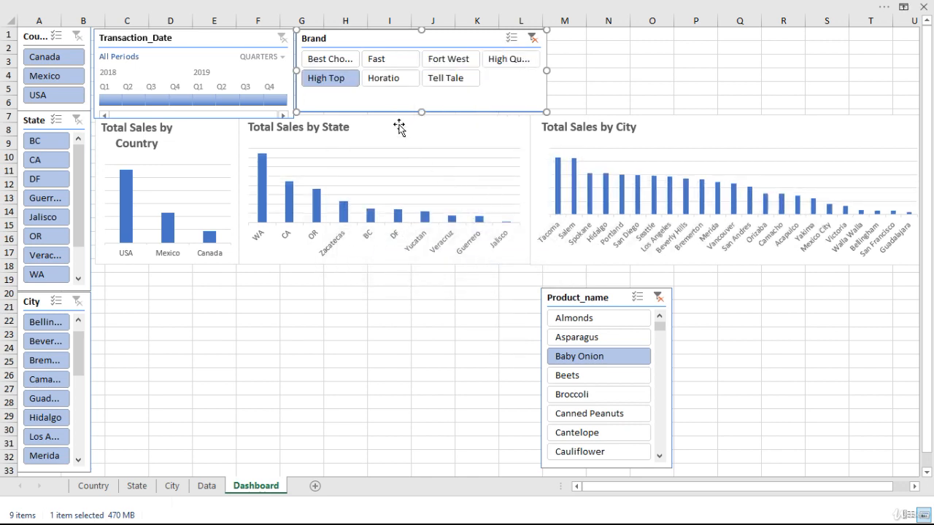
Clear the Brand filter after trying Fast, and move the Product_name slicer below the Total Sales by State chart
left_click(384, 61)
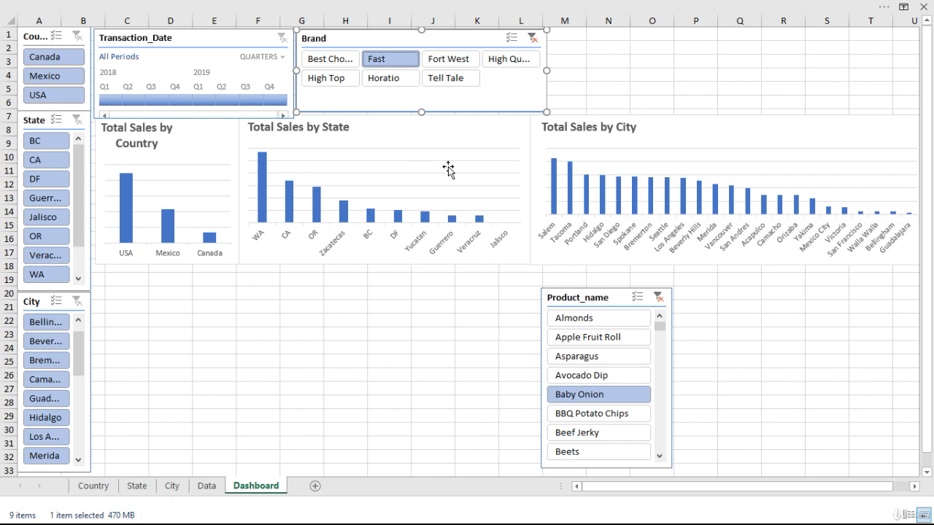
left_click(532, 37)
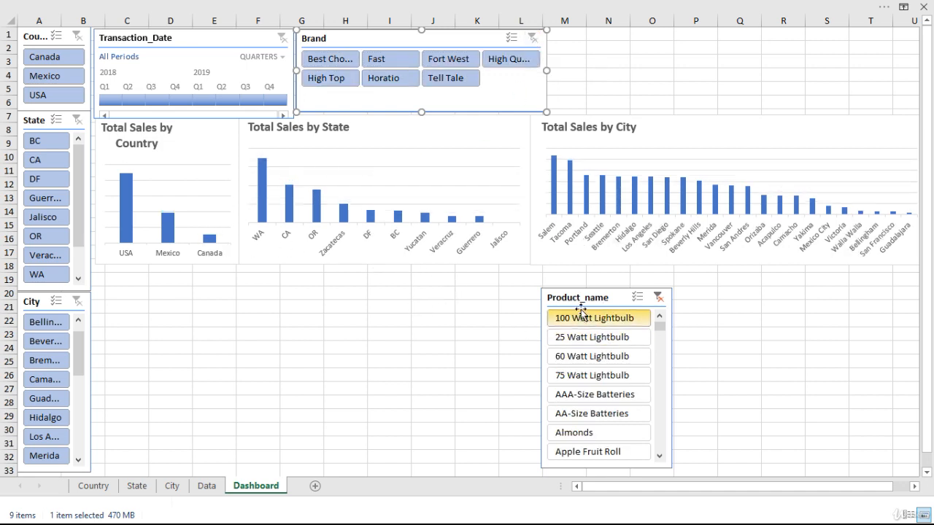
left_click_drag(579, 299, 440, 295)
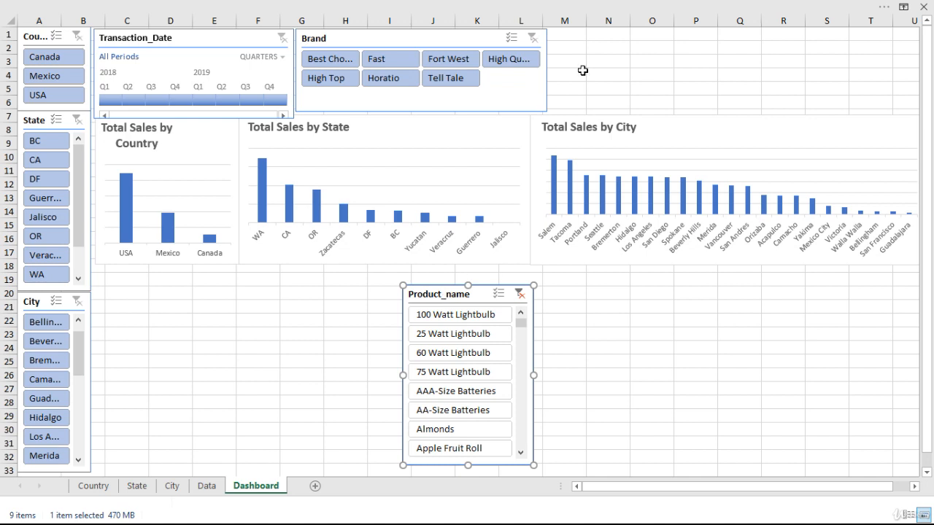
Try arranging the Product_name slicer's buttons in 7 columns
left_click(562, 7)
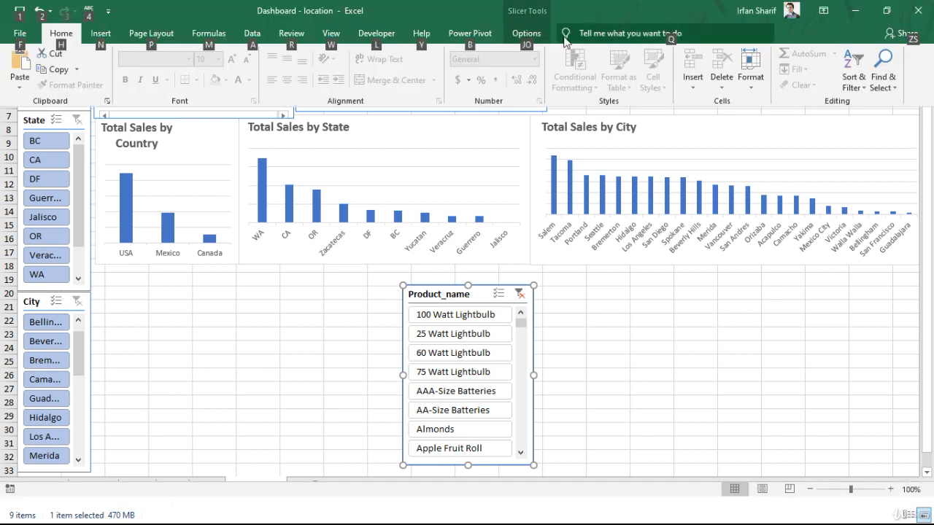
left_click(526, 32)
left_click(738, 50)
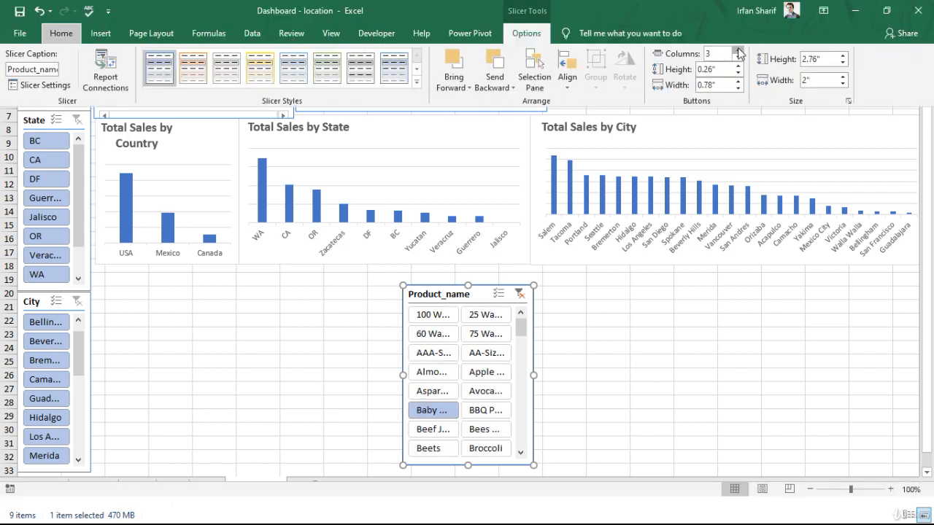
left_click(738, 50)
left_click(738, 50)
left_click(738, 50)
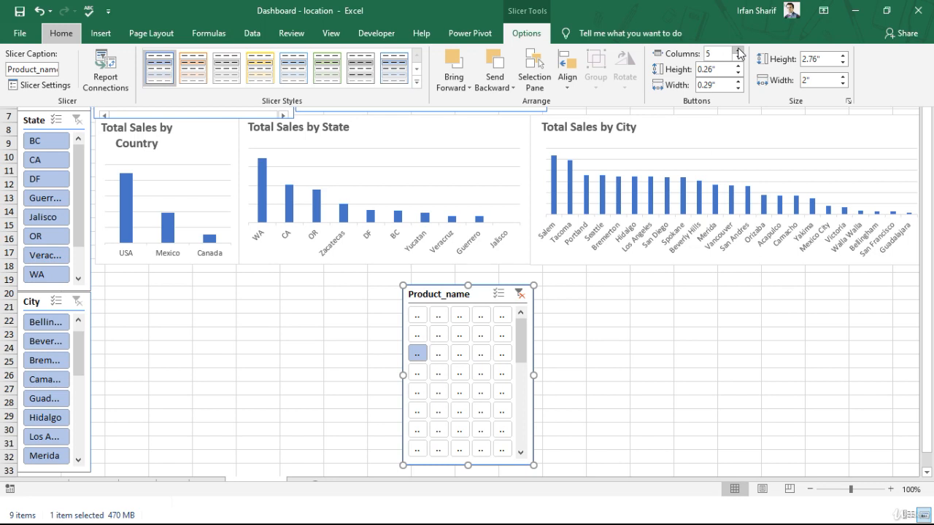
left_click(738, 50)
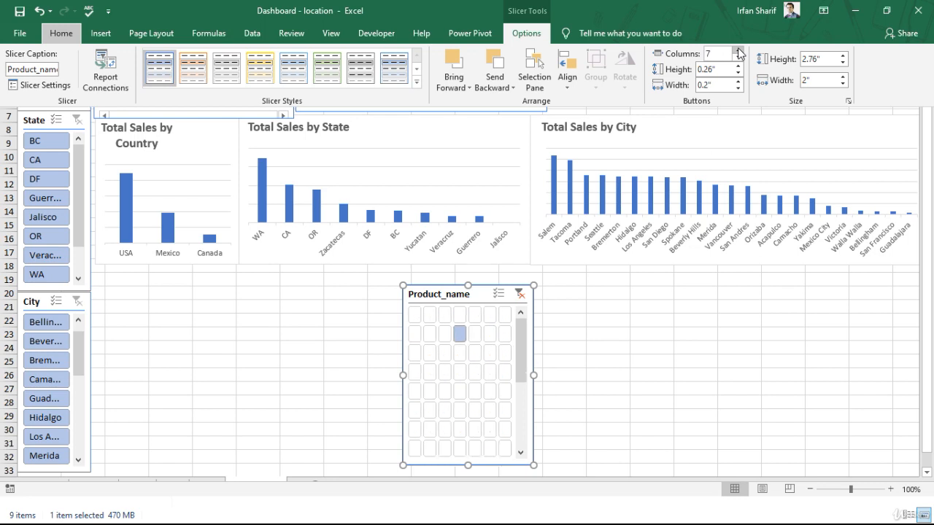
left_click(598, 374)
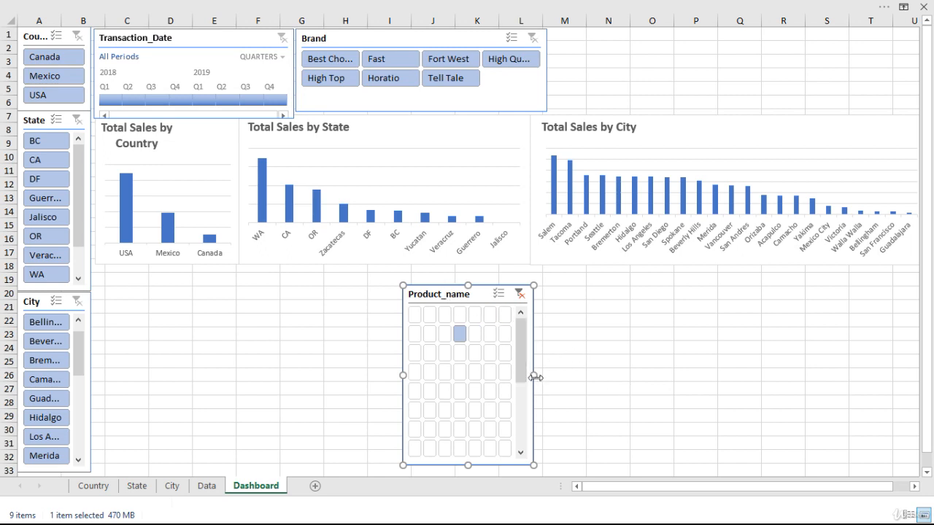
Widen the Product_name slicer to about 6.1 inches and reduce its height to about 1.33 inches
left_click_drag(534, 376, 803, 375)
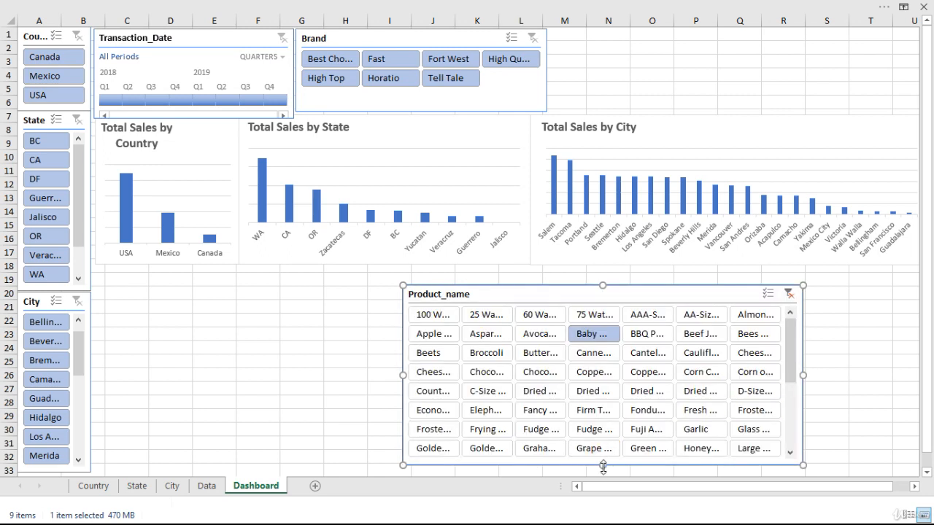
left_click_drag(603, 467, 603, 372)
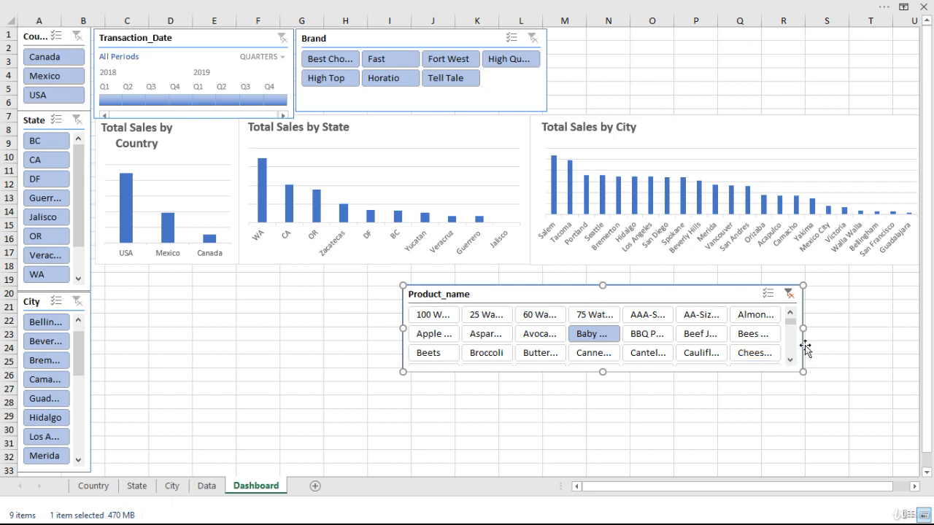
mouse_move(794, 330)
left_mouse_down()
mouse_move(790, 358)
mouse_move(793, 324)
left_mouse_up()
Set the Product_name slicer's buttons to 1 column and scroll through its product list
key("alt")
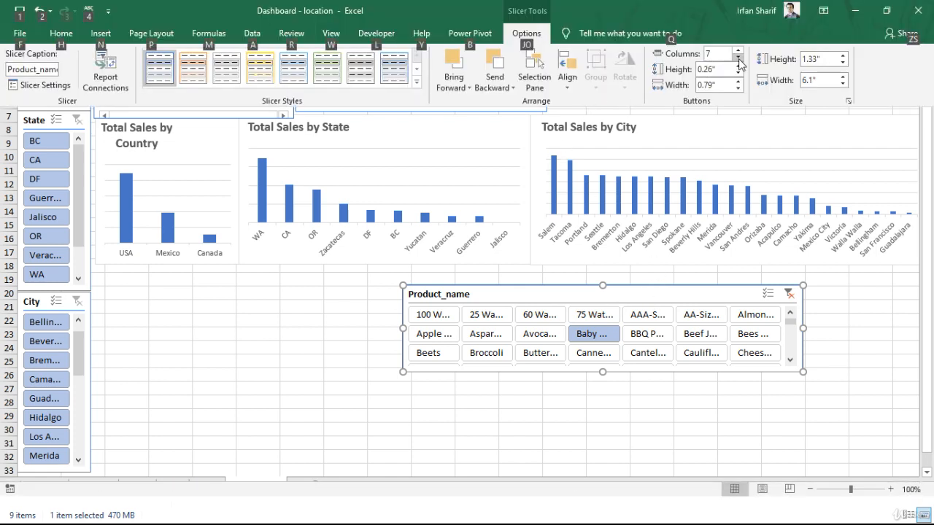
left_click(737, 58)
left_click(737, 57)
left_click(738, 58)
left_click(738, 57)
left_click(738, 58)
left_click(738, 58)
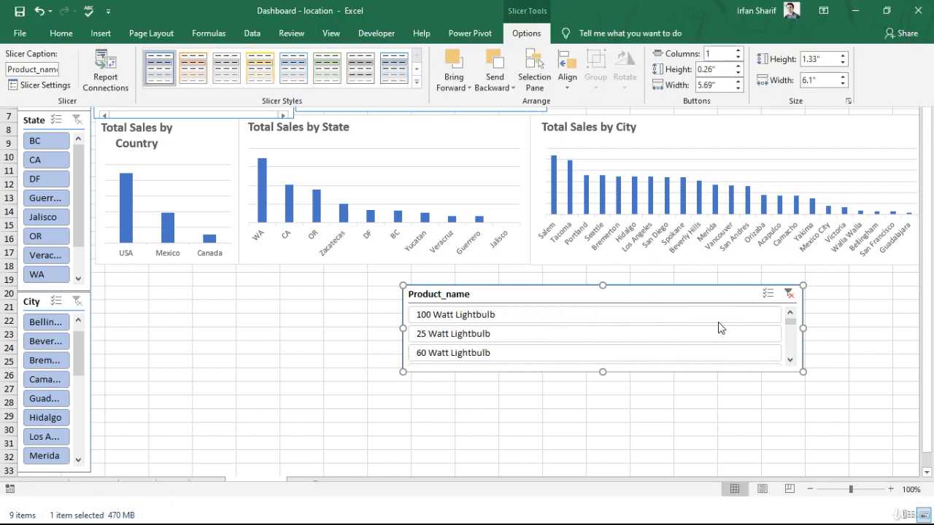
left_click(793, 332)
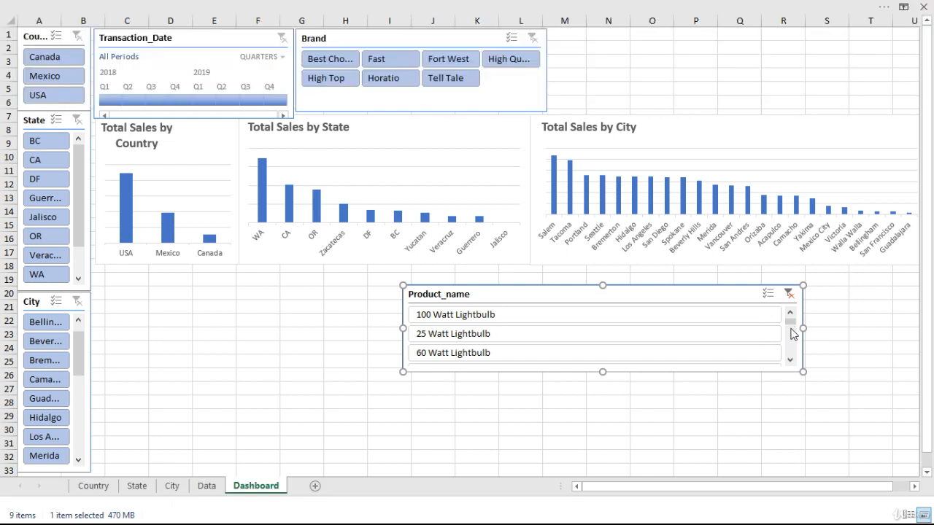
scroll(792, 332, "down", 2)
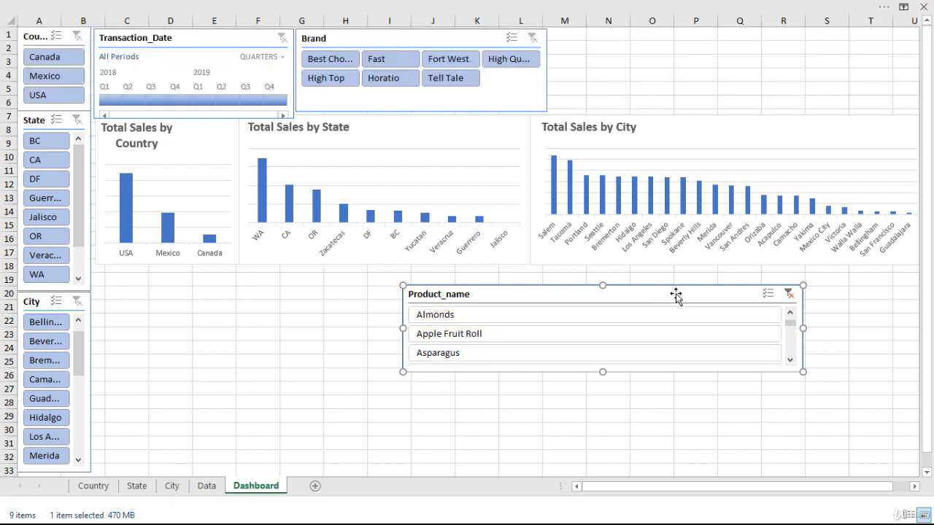
Narrow the Product_name slicer and place it directly beside the Brand slicer, with its lower edge just above the Total Sales by City chart
left_click_drag(800, 330, 497, 332)
left_click_drag(448, 295, 571, 35)
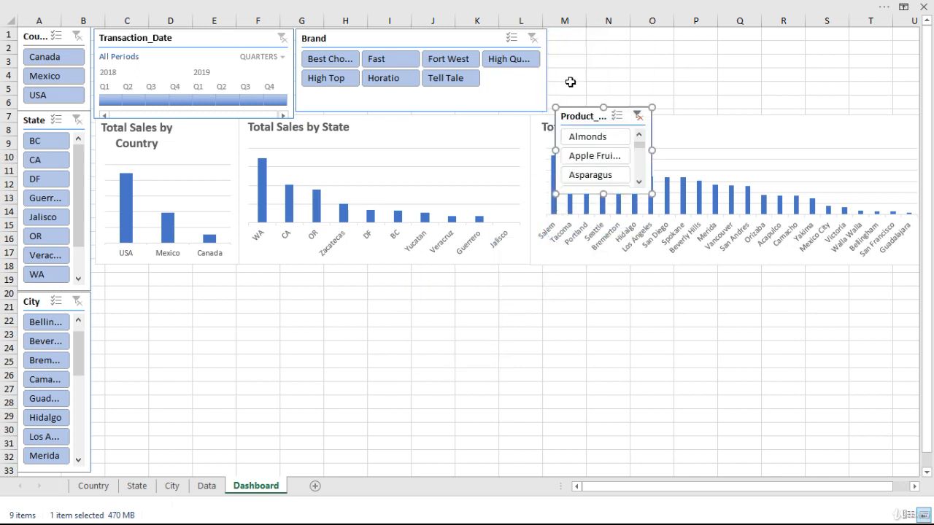
left_click_drag(578, 118, 572, 39)
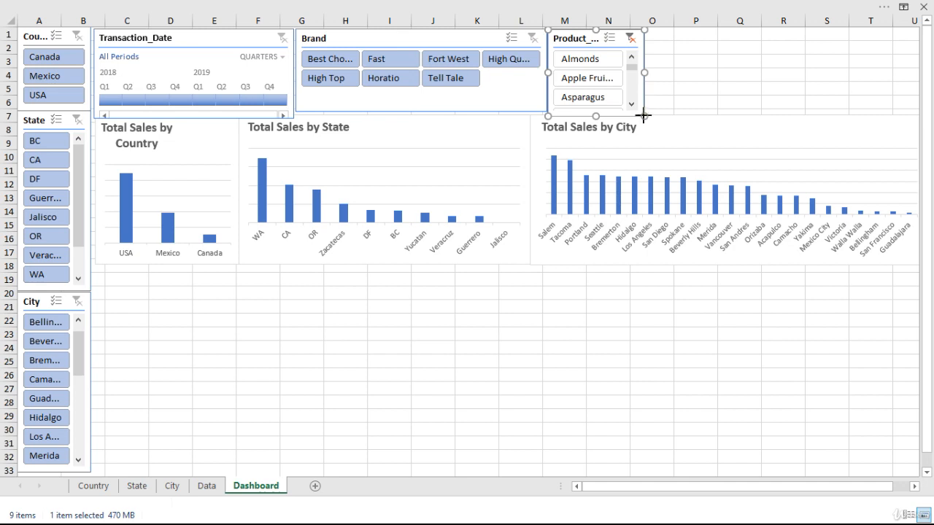
left_click_drag(643, 116, 641, 113)
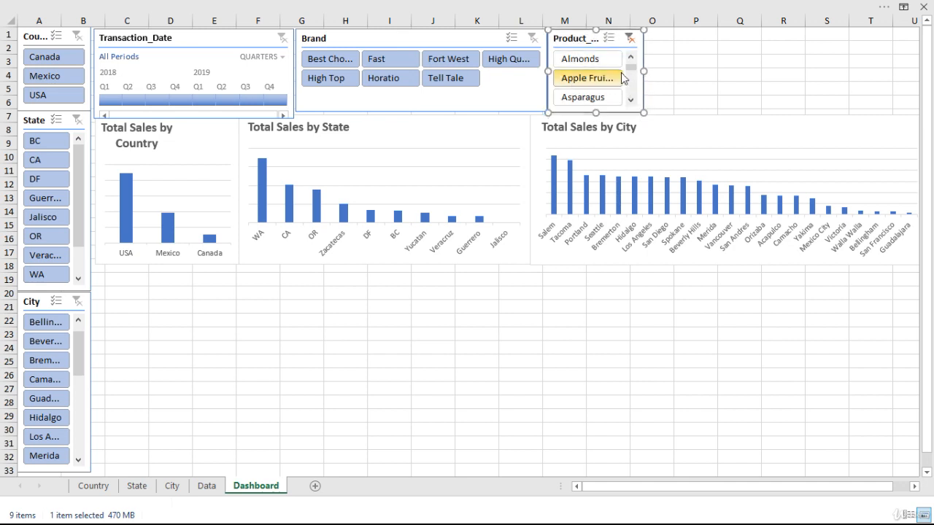
scroll(630, 68, "down", 5)
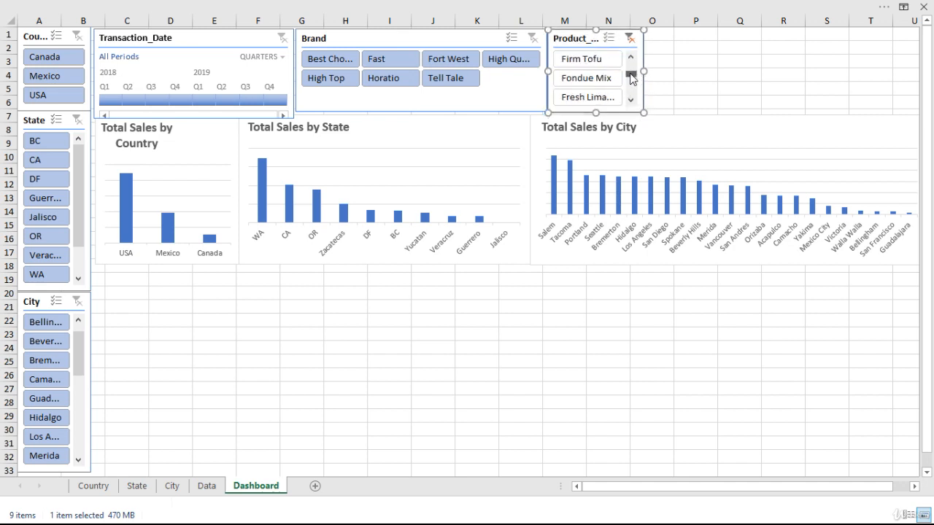
scroll(631, 71, "up", 8)
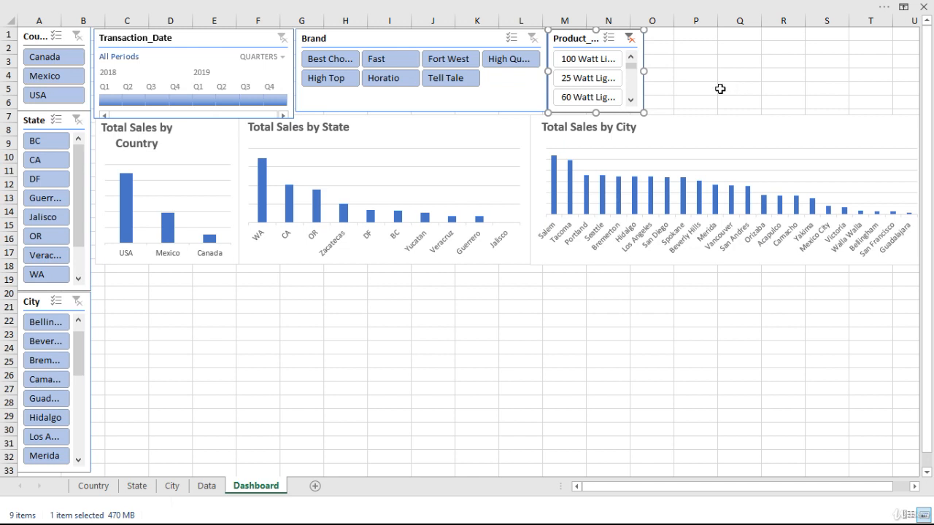
Connect the Product_name slicer to the PivotTables on the City and State sheets in addition to Country
right_click(572, 40)
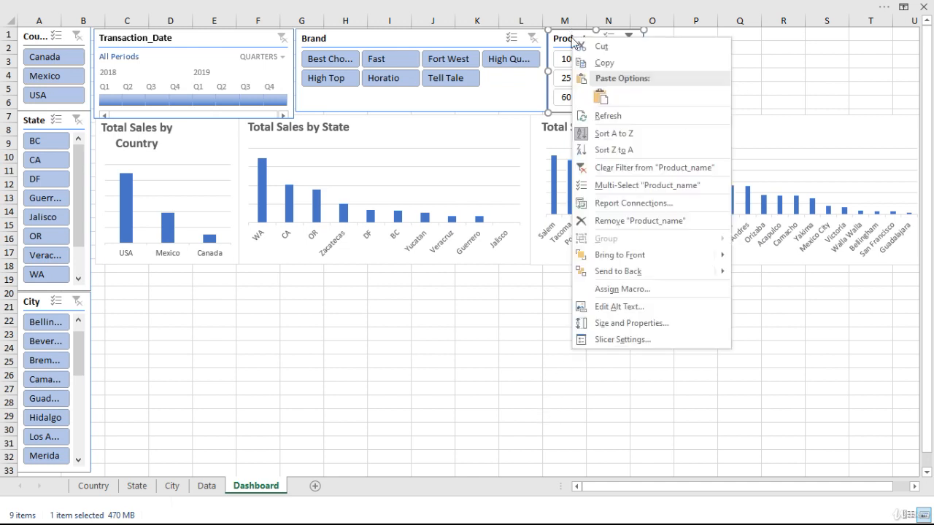
left_click(655, 204)
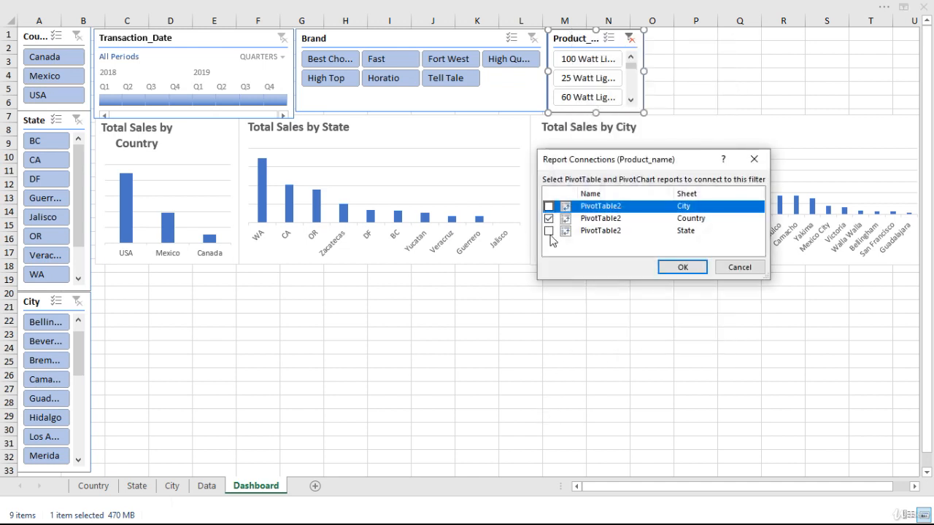
left_click(548, 218)
left_click(548, 230)
left_click(682, 267)
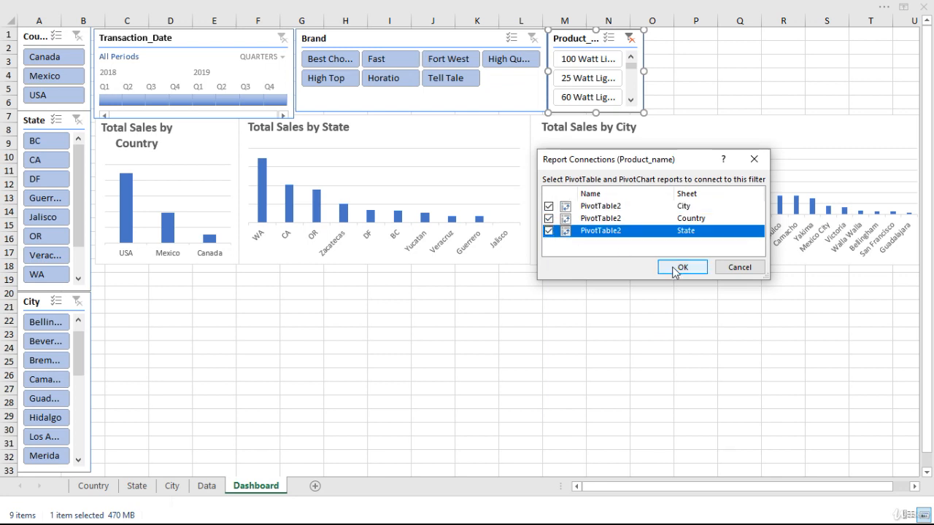
left_click(646, 303)
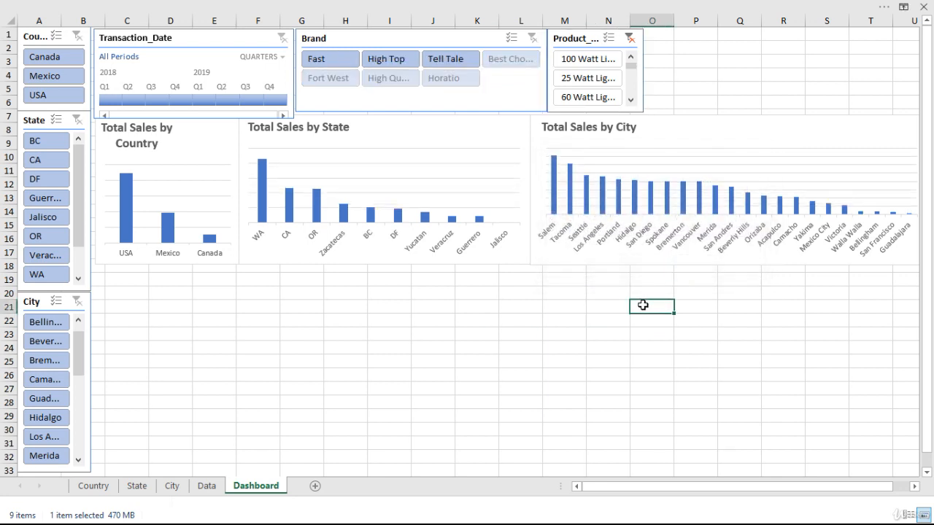
Try the 100 Watt Lightbulb and 60 Watt Lightbulb product filters, and clear the Product_name filter
left_click(592, 66)
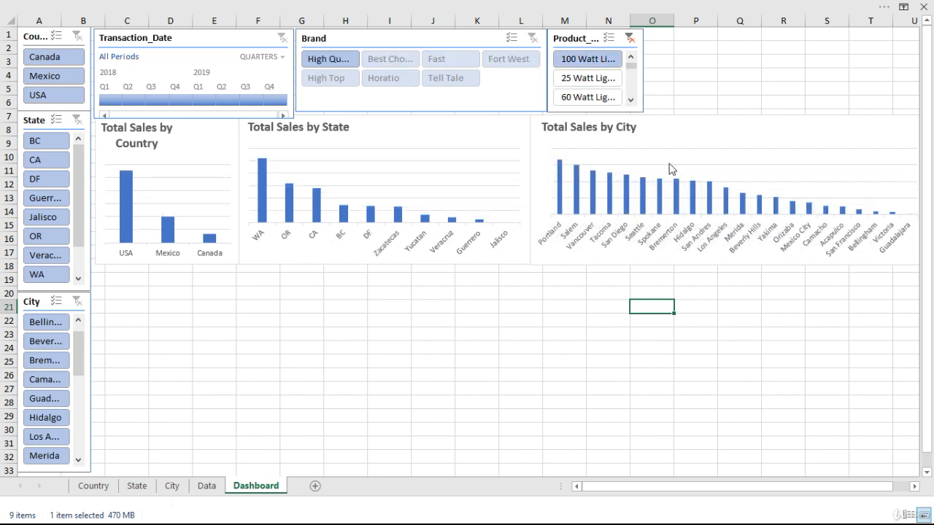
left_click(593, 97)
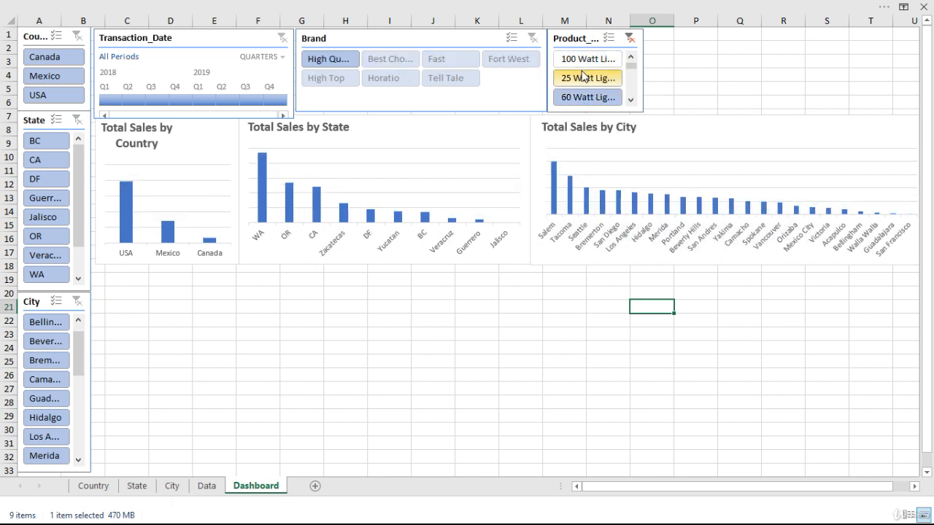
left_click(612, 59)
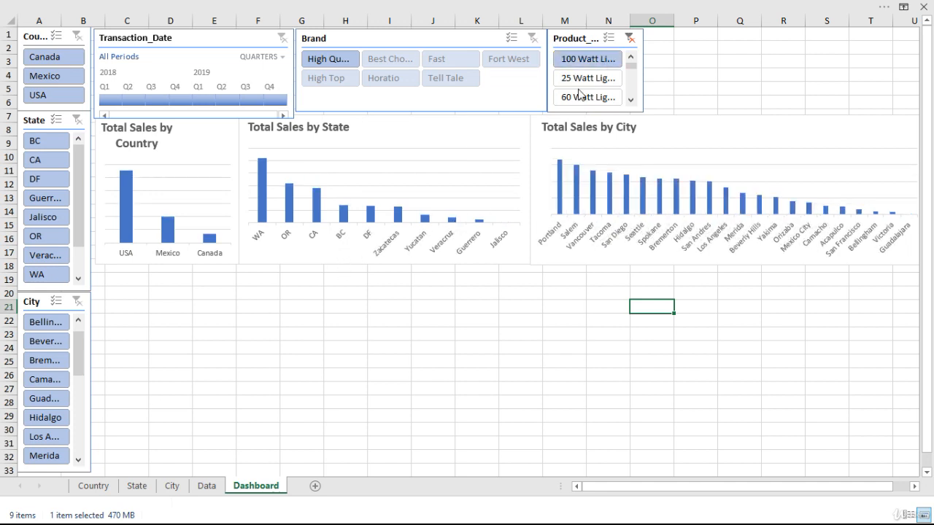
left_click(629, 38)
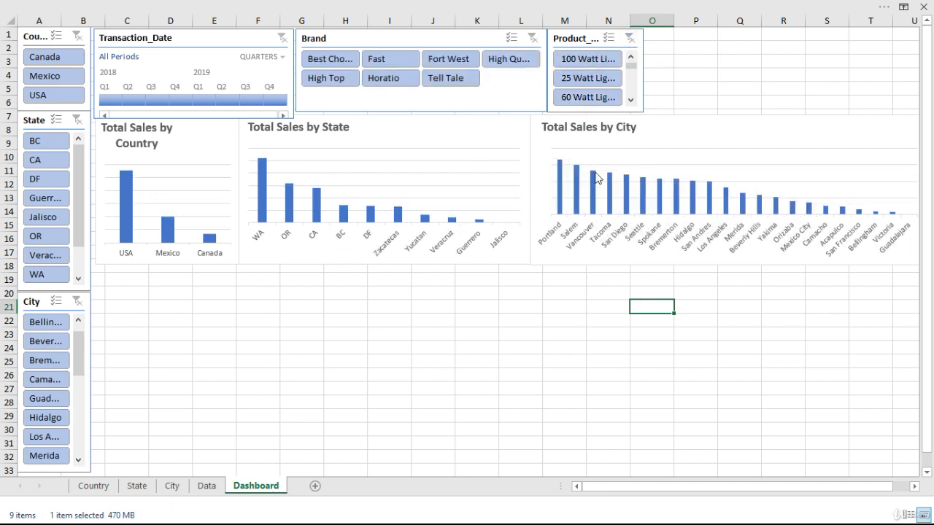